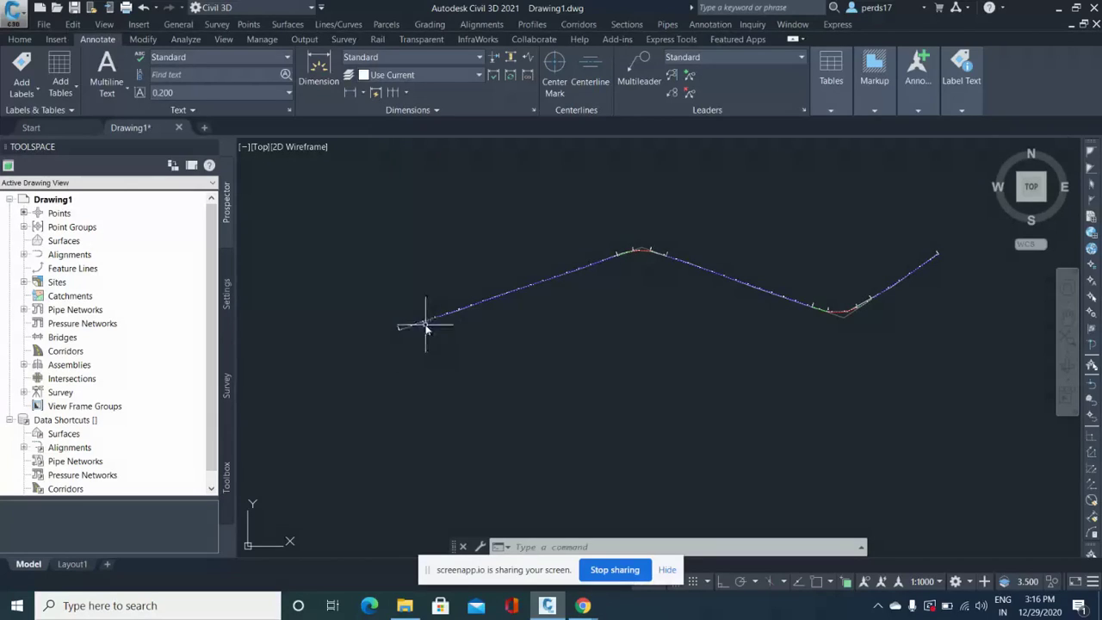
Start Create Alignment from Polyline and select the existing polyline to convert.
{"action": "scroll", "coordinate": [635, 266], "scroll_direction": "up", "scroll_amount": 3}
{"action": "scroll", "coordinate": [755, 288], "scroll_direction": "up", "scroll_amount": 5}
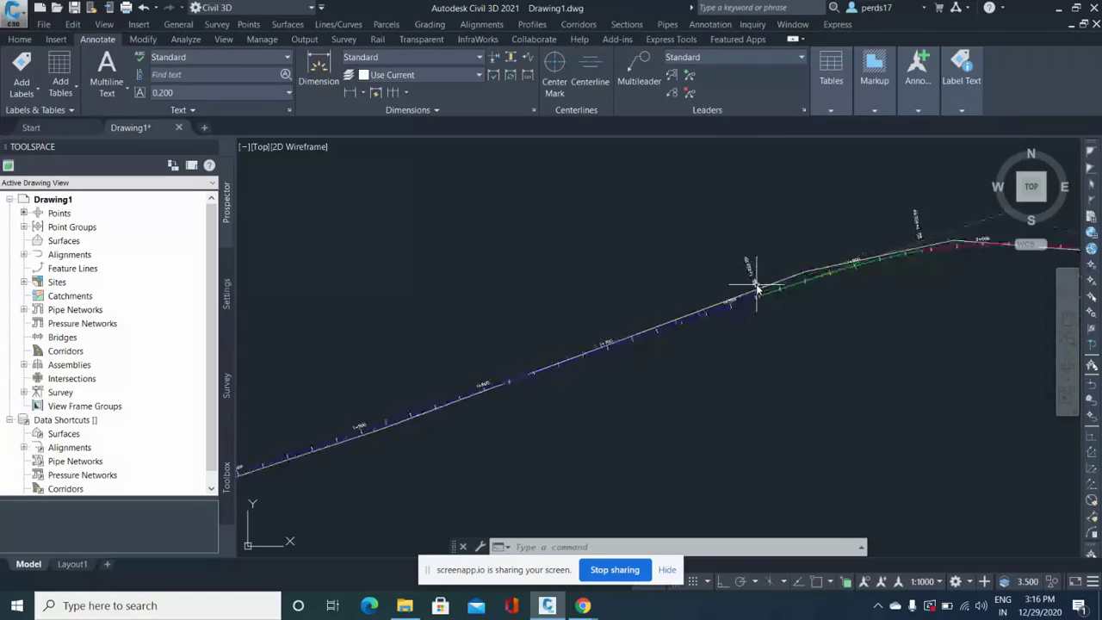
{"action": "scroll", "coordinate": [514, 275], "scroll_direction": "down", "scroll_amount": 6}
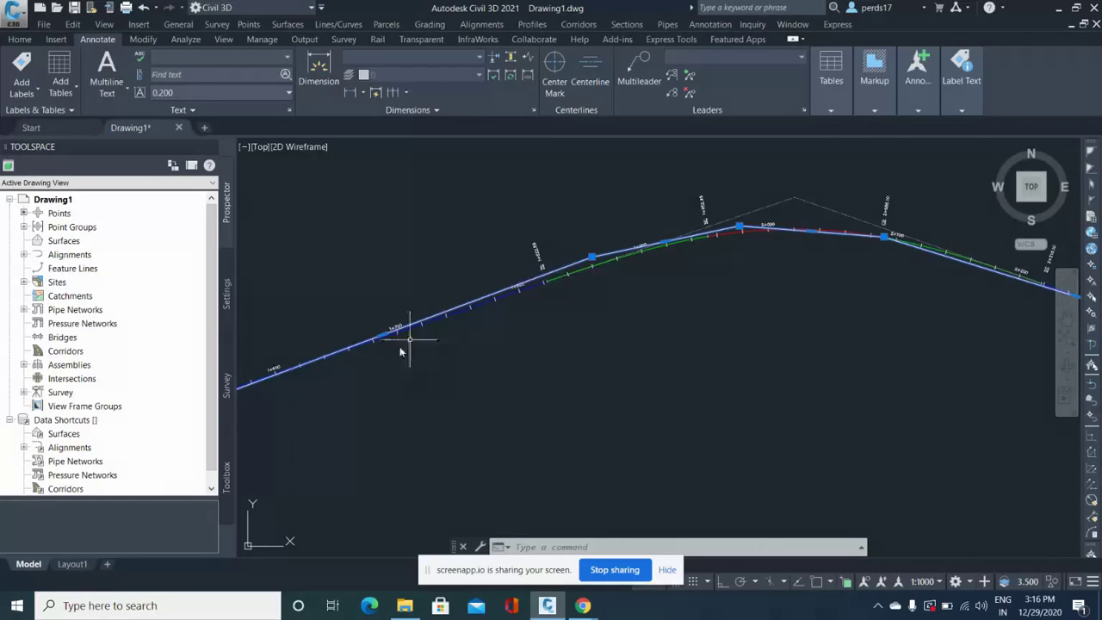
{"action": "scroll", "coordinate": [398, 346], "scroll_direction": "down", "scroll_amount": 2}
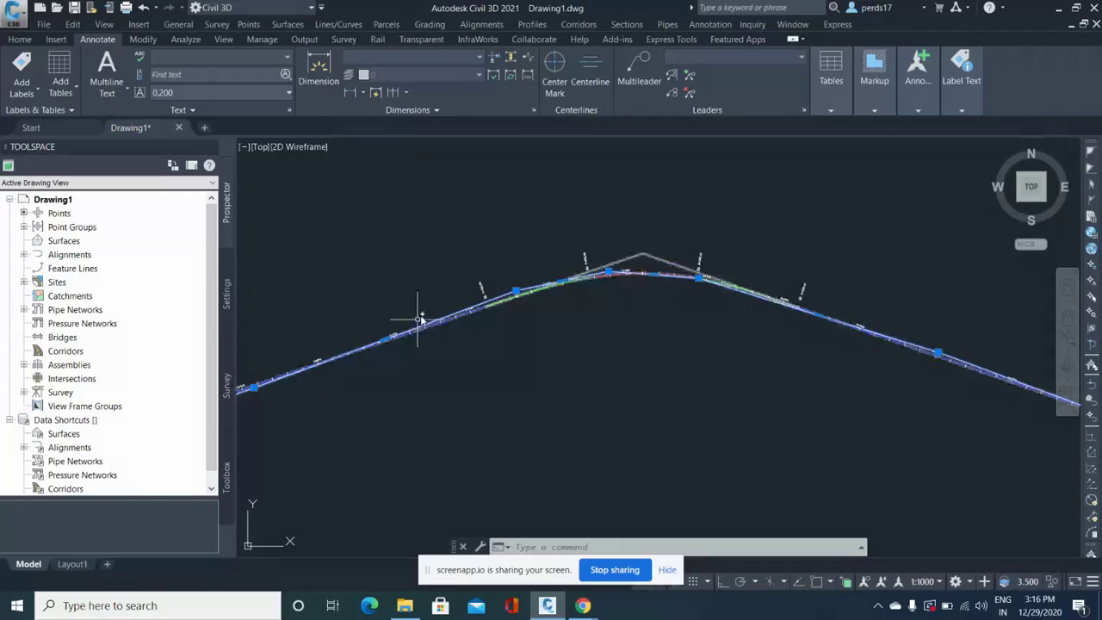
{"action": "scroll", "coordinate": [465, 314], "scroll_direction": "up", "scroll_amount": 1}
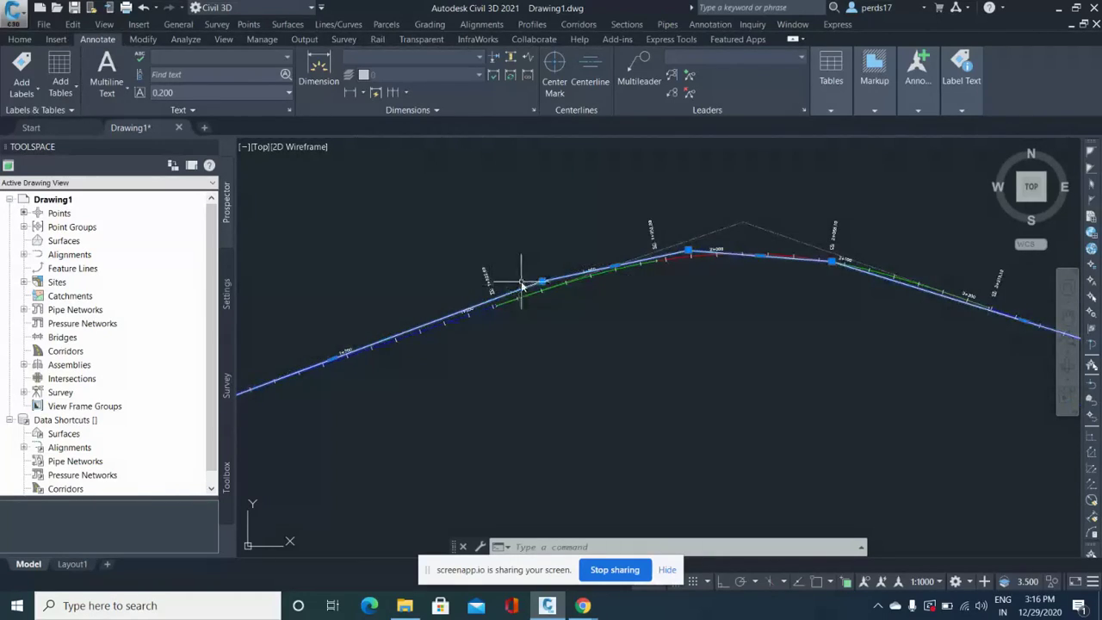
{"action": "scroll", "coordinate": [524, 287], "scroll_direction": "up", "scroll_amount": 1}
{"action": "scroll", "coordinate": [603, 266], "scroll_direction": "down", "scroll_amount": 2}
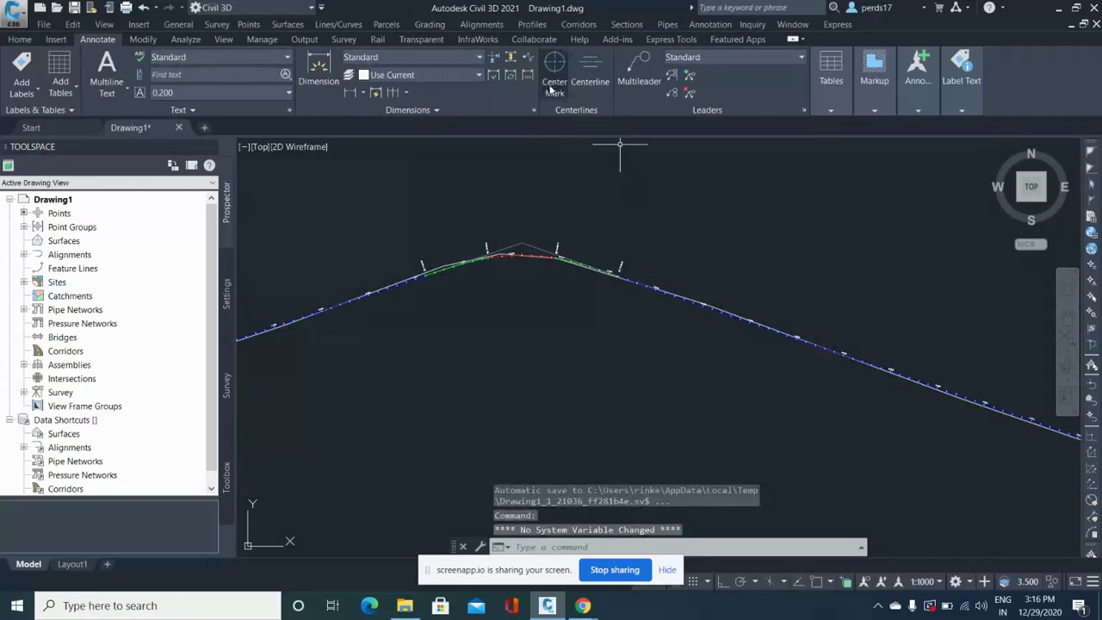
{"action": "left_click", "coordinate": [501, 27]}
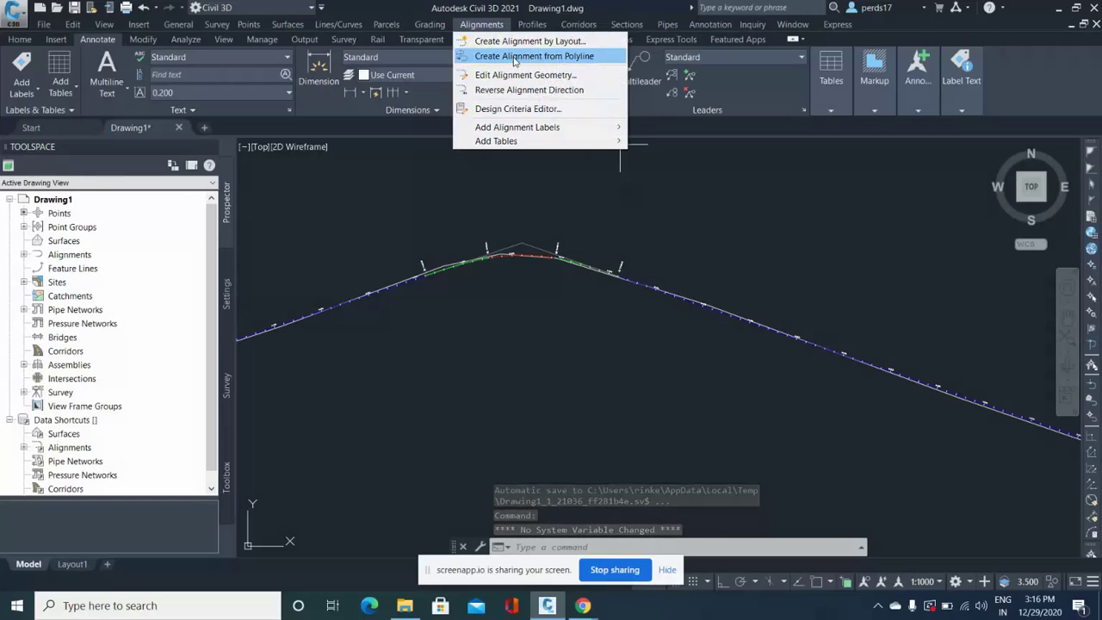
{"action": "left_click", "coordinate": [516, 56]}
{"action": "scroll", "coordinate": [445, 265], "scroll_direction": "up", "scroll_amount": 3}
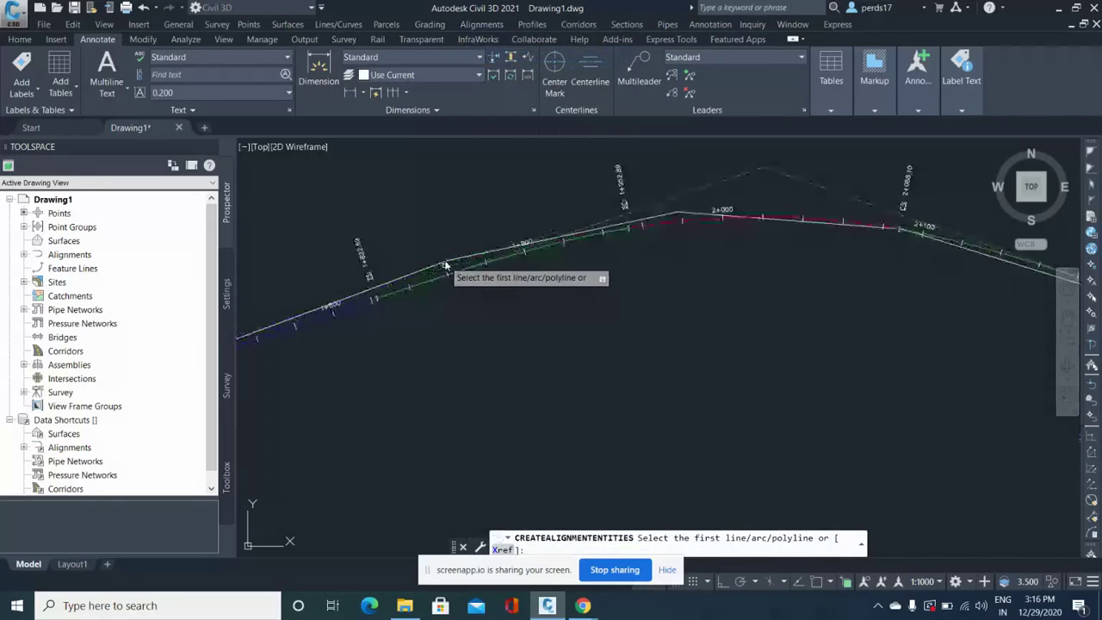
{"action": "left_click", "coordinate": [448, 260]}
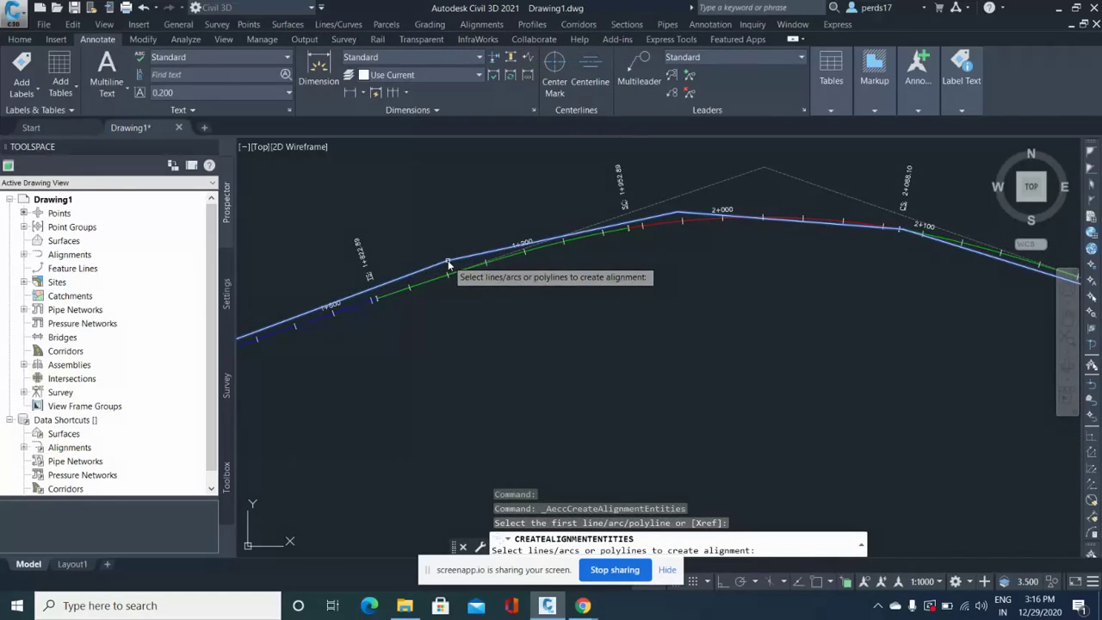
{"action": "key", "text": "Return"}
{"action": "key", "text": "Return"}
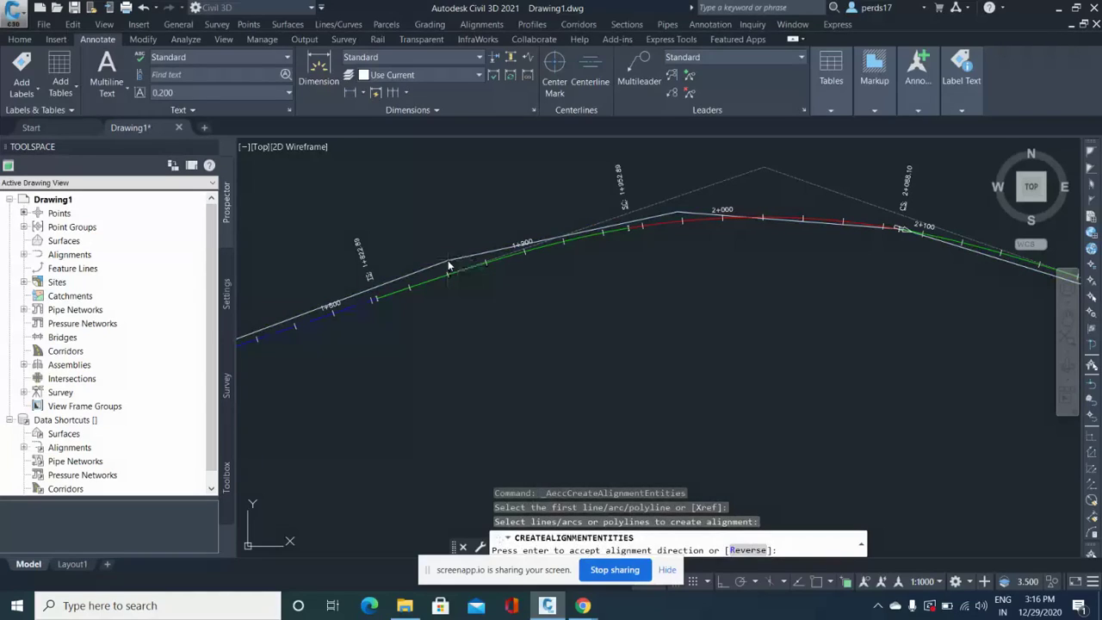
Name the alignment 'EX AL' with Basic style, _No Labels, no added curves, and keep the polyline.
{"action": "left_click_drag", "start_coordinate": [579, 130], "coordinate": [373, 120]}
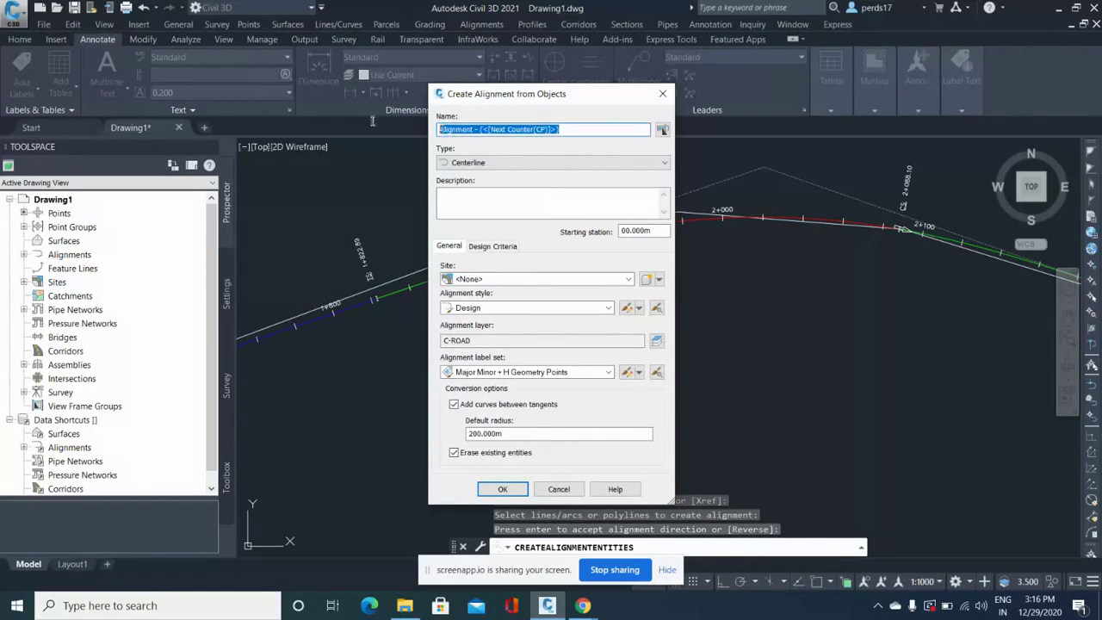
{"action": "type", "text": "EX AL"}
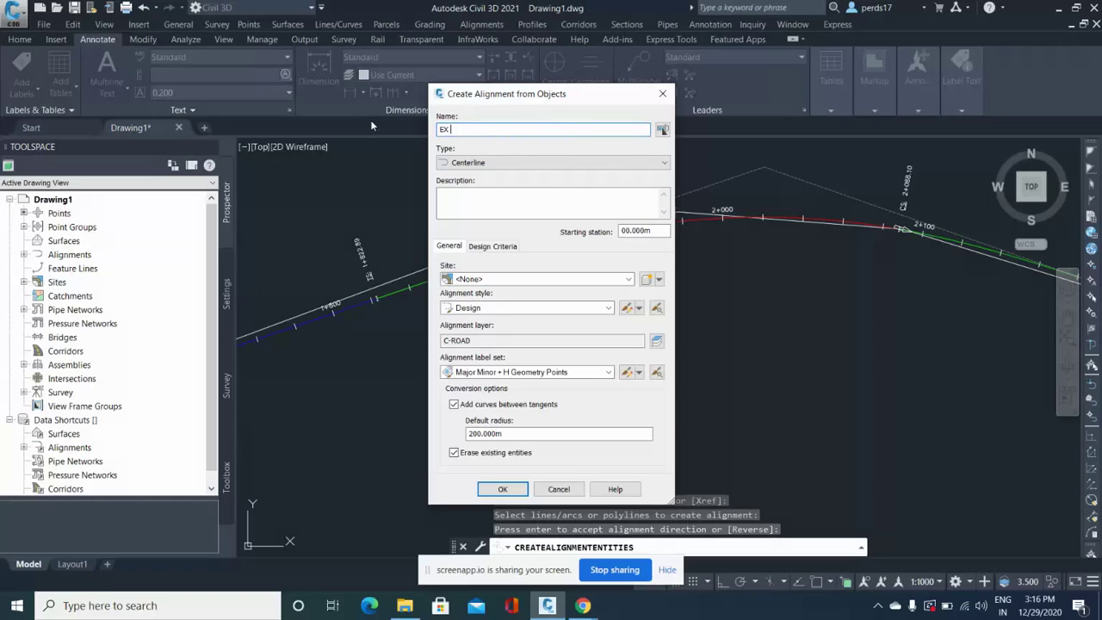
{"action": "left_click", "coordinate": [497, 308]}
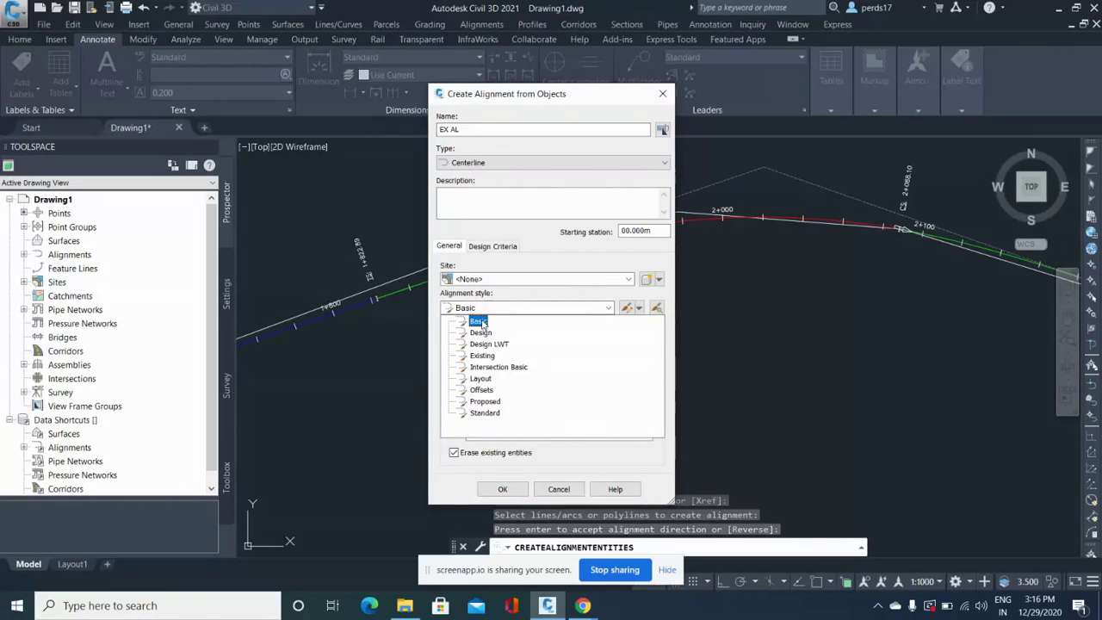
{"action": "left_click", "coordinate": [479, 321]}
{"action": "left_click", "coordinate": [520, 372]}
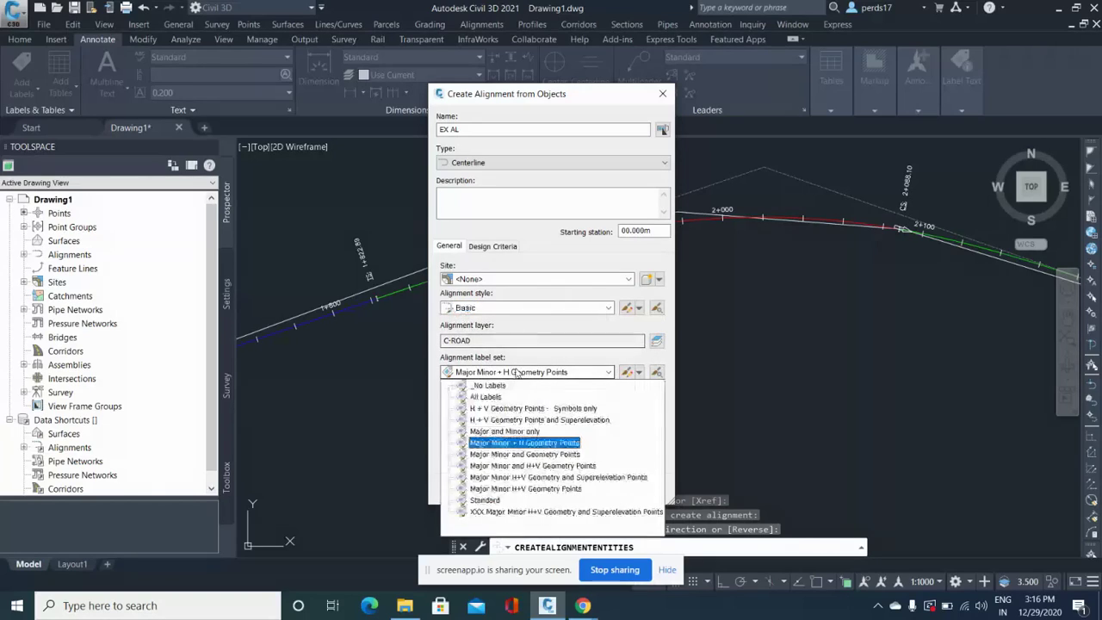
{"action": "left_click", "coordinate": [473, 385]}
{"action": "left_click", "coordinate": [472, 404]}
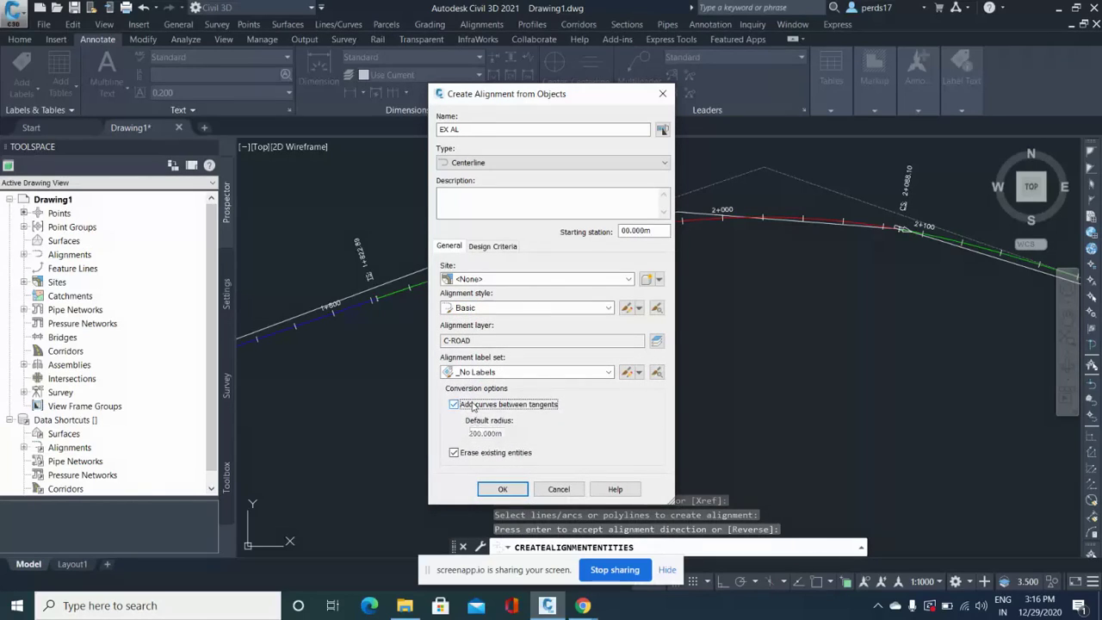
{"action": "left_click", "coordinate": [477, 453]}
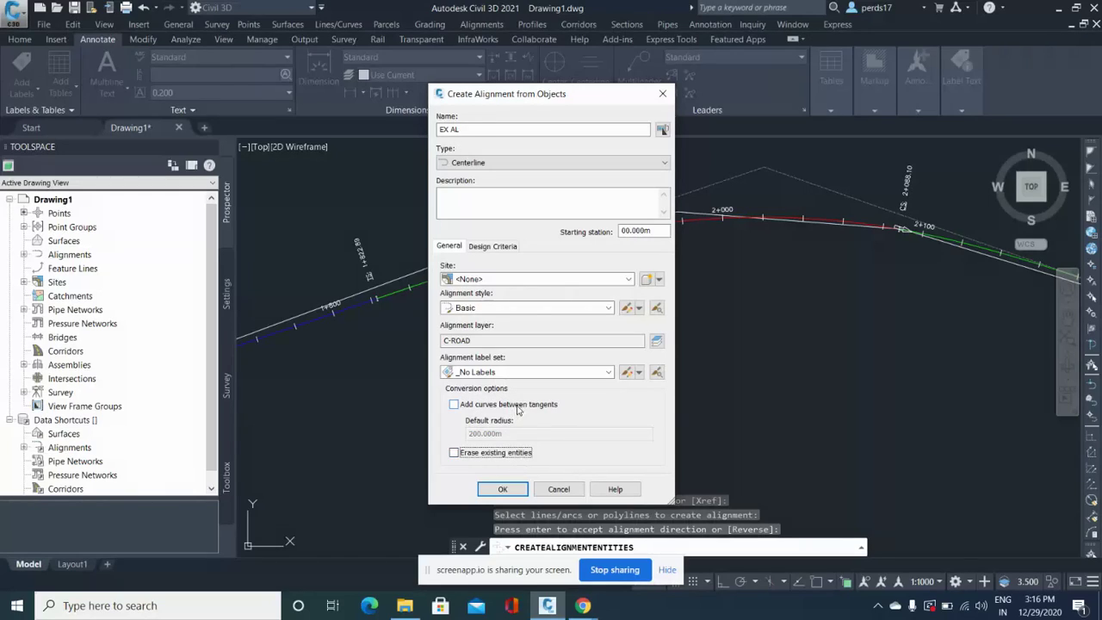
{"action": "left_click", "coordinate": [506, 489]}
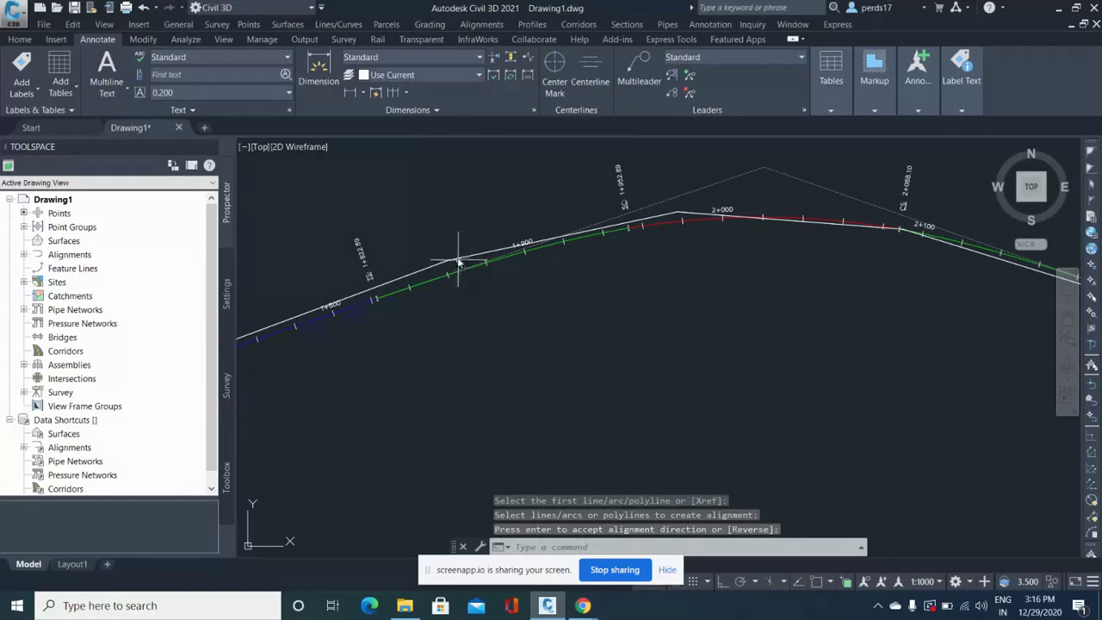
Accept the alignment direction, end the command, and deselect the new alignment.
{"action": "key", "text": "Return"}
{"action": "key", "text": "Escape"}
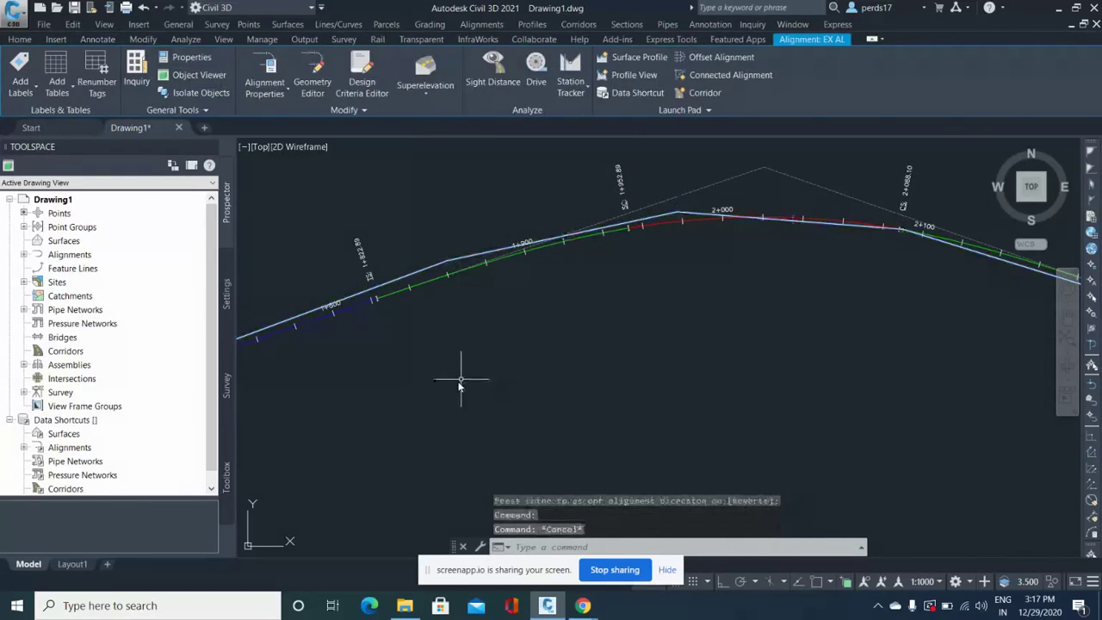
{"action": "key", "text": "Escape"}
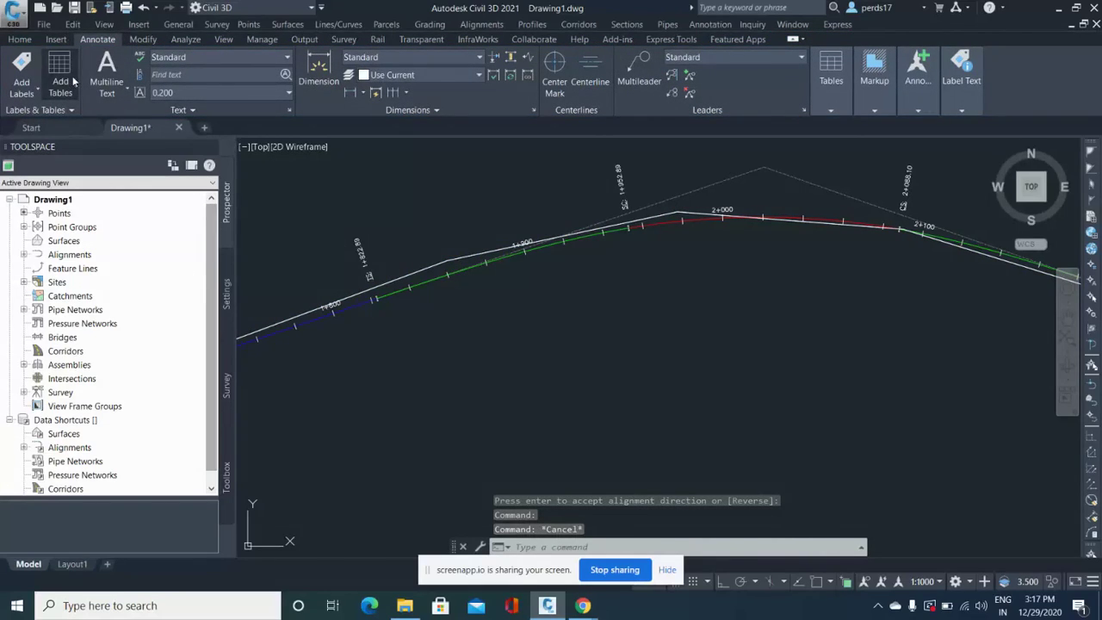
In the Toolbox, expand Miscellaneous Utilities > Reports > Alignment and select Alignment Relation Report.
{"action": "left_click", "coordinate": [227, 469]}
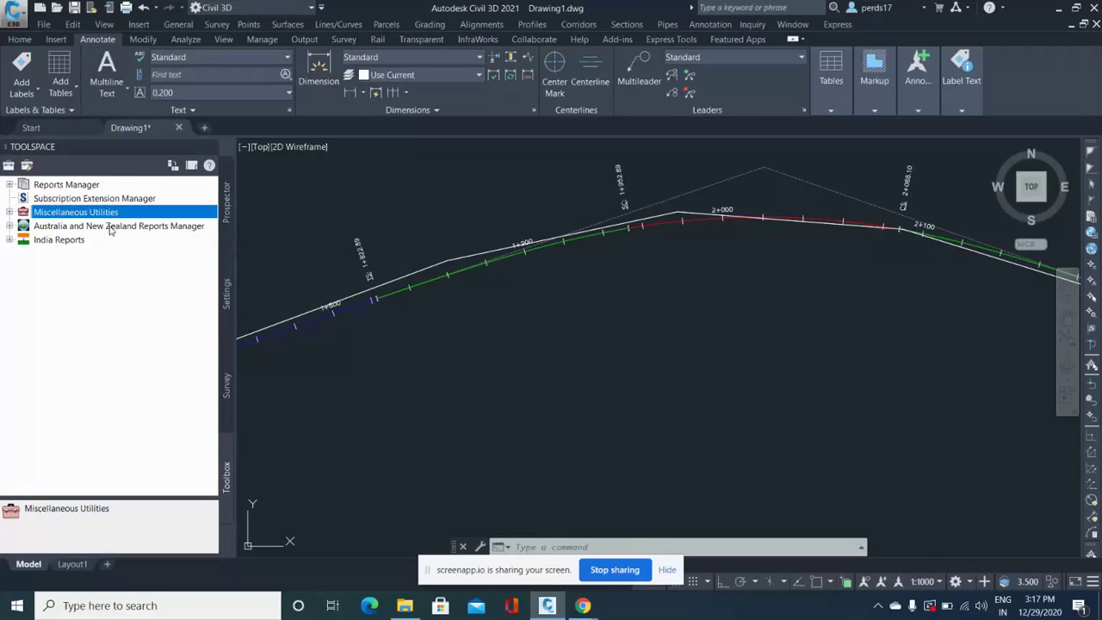
{"action": "left_click", "coordinate": [10, 212]}
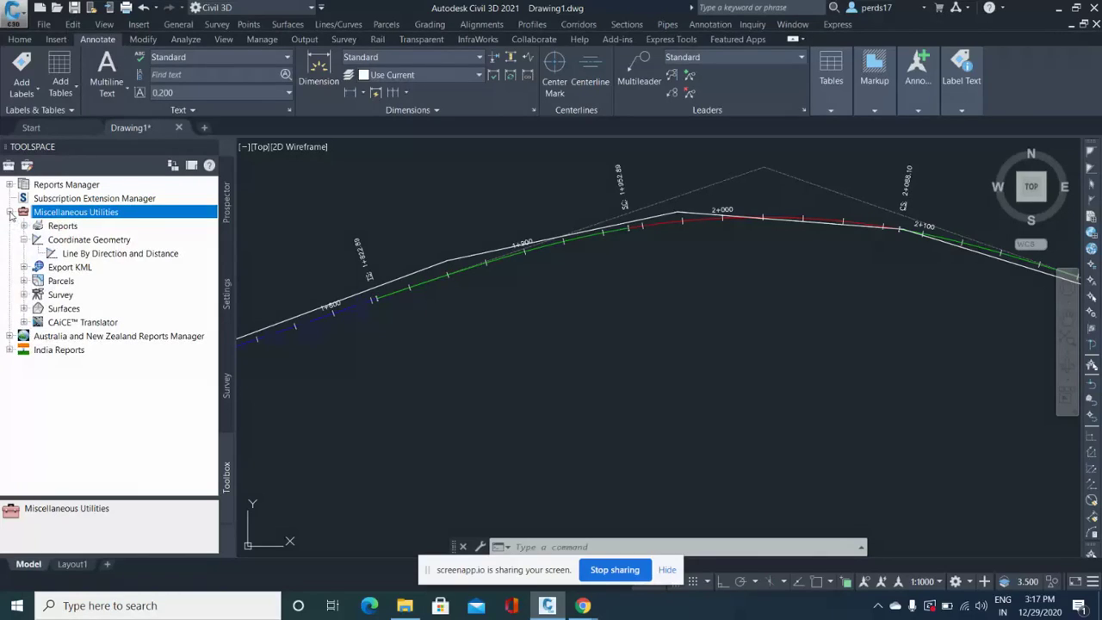
{"action": "left_click", "coordinate": [23, 226]}
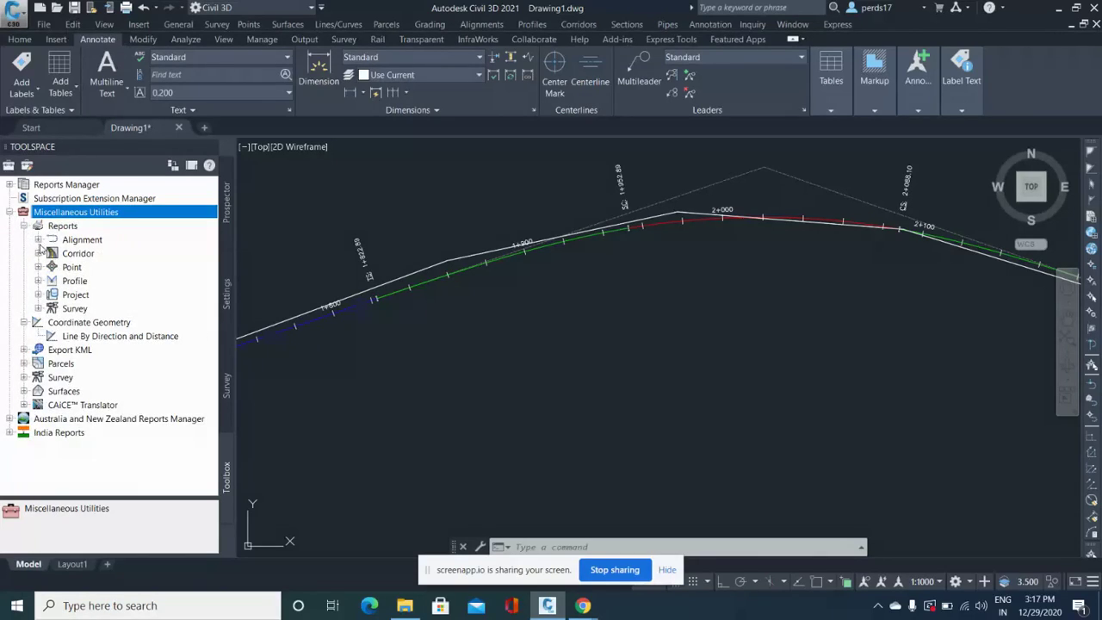
{"action": "left_click", "coordinate": [38, 239]}
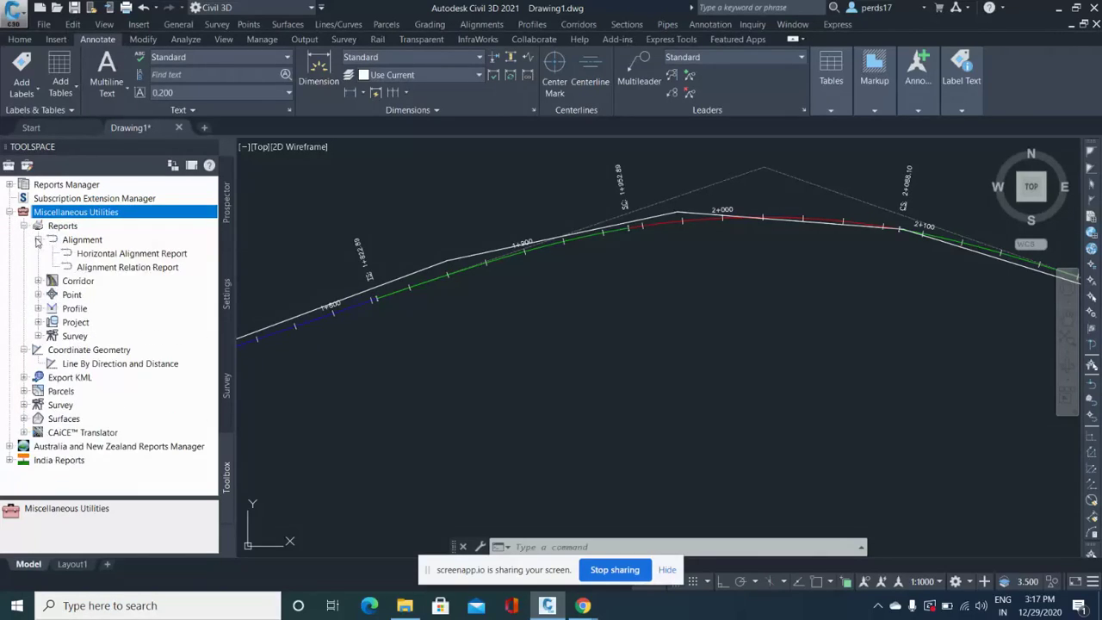
{"action": "left_click", "coordinate": [115, 268]}
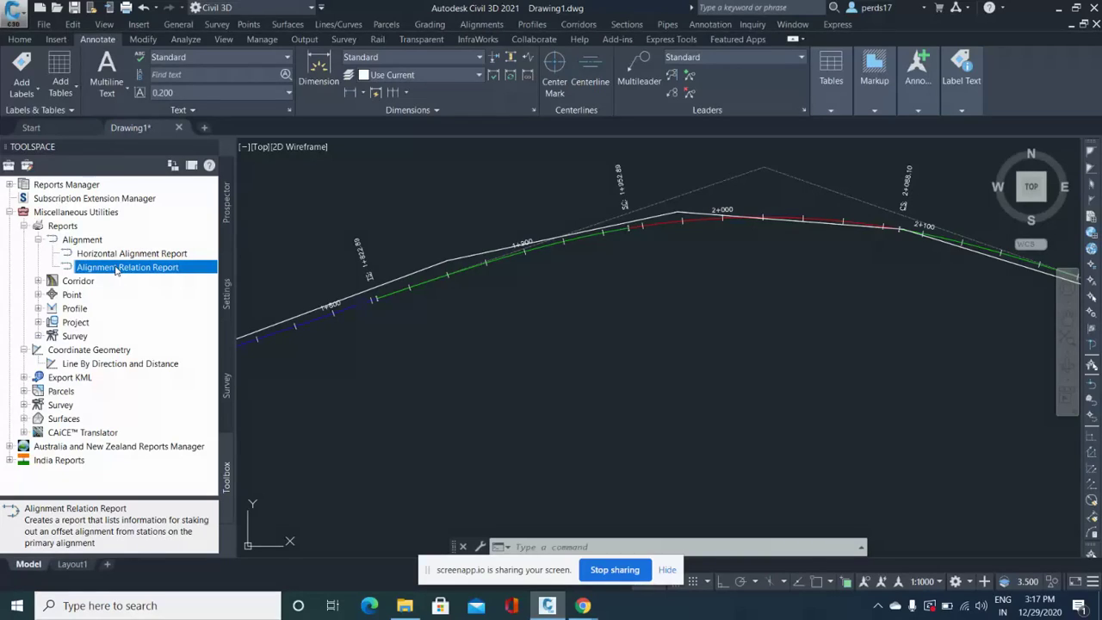
Execute the Alignment Relation Report with profile <none> and a 10.00 station increment.
{"action": "right_click", "coordinate": [127, 269]}
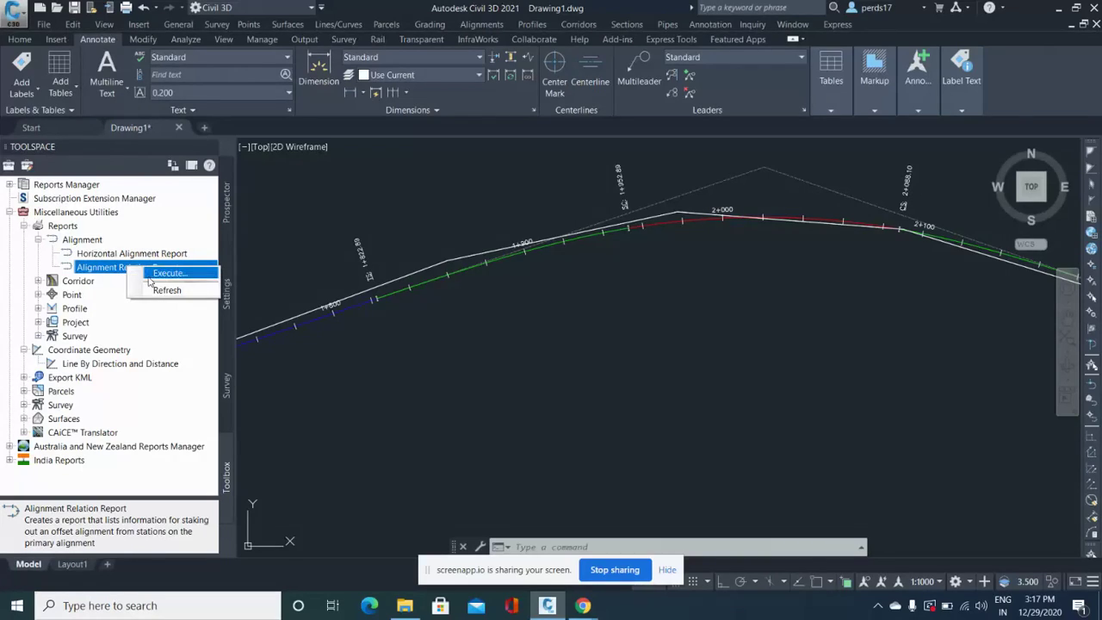
{"action": "left_click", "coordinate": [168, 274]}
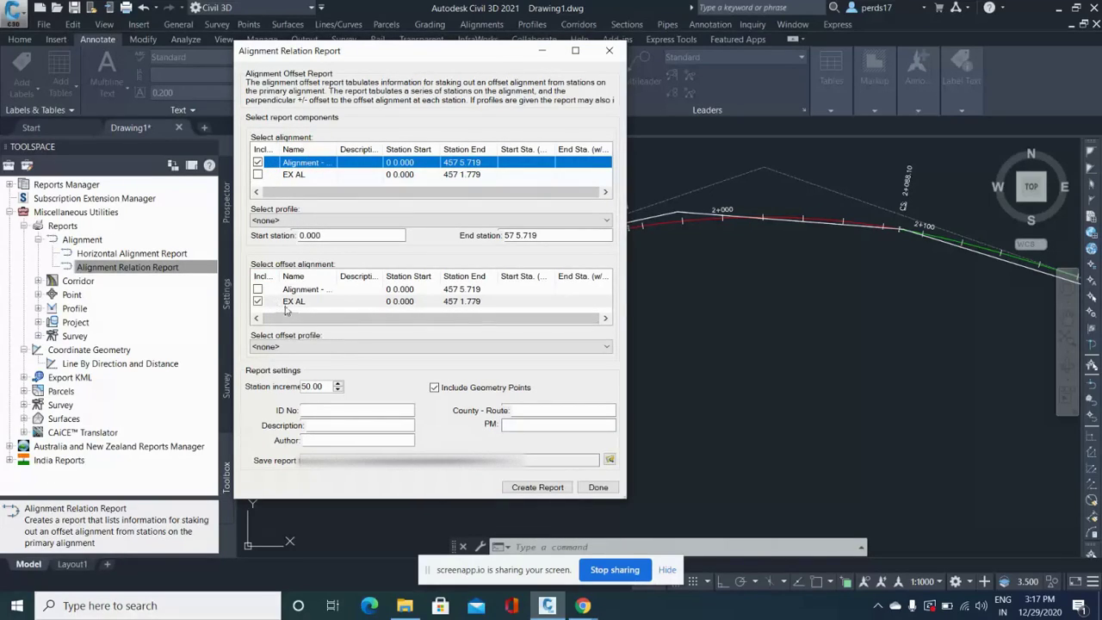
{"action": "left_click", "coordinate": [298, 221]}
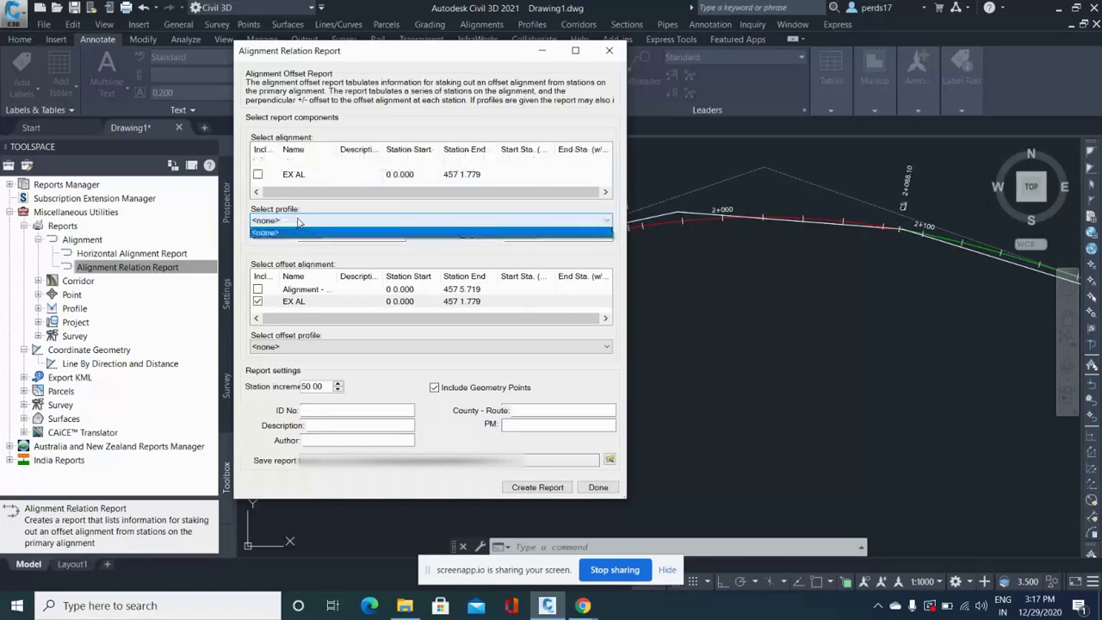
{"action": "left_click", "coordinate": [302, 233]}
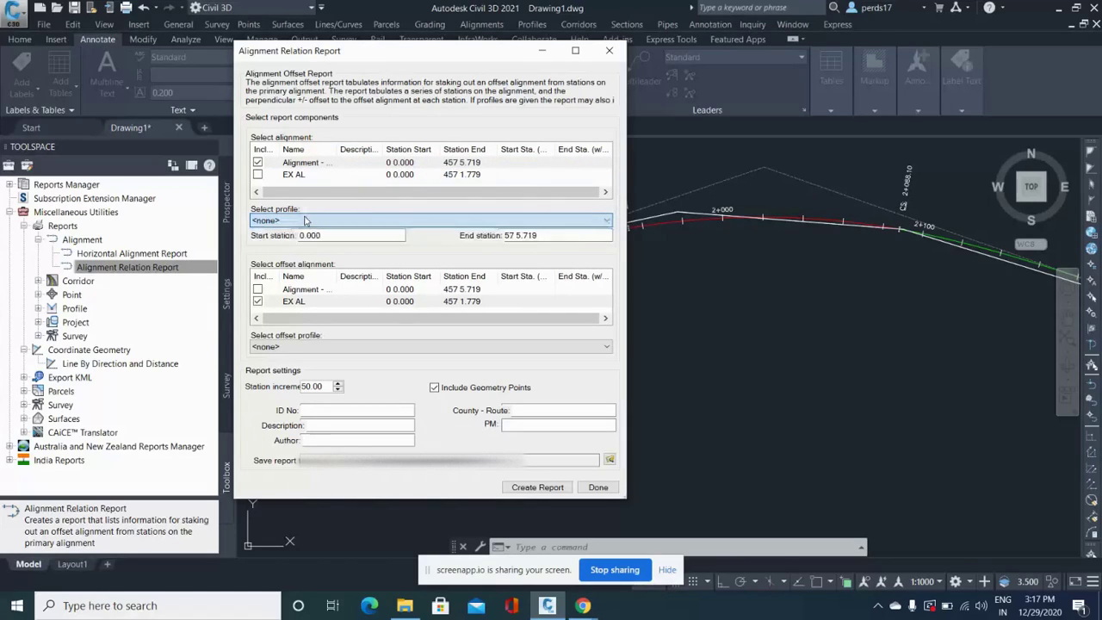
{"action": "left_click", "coordinate": [403, 280]}
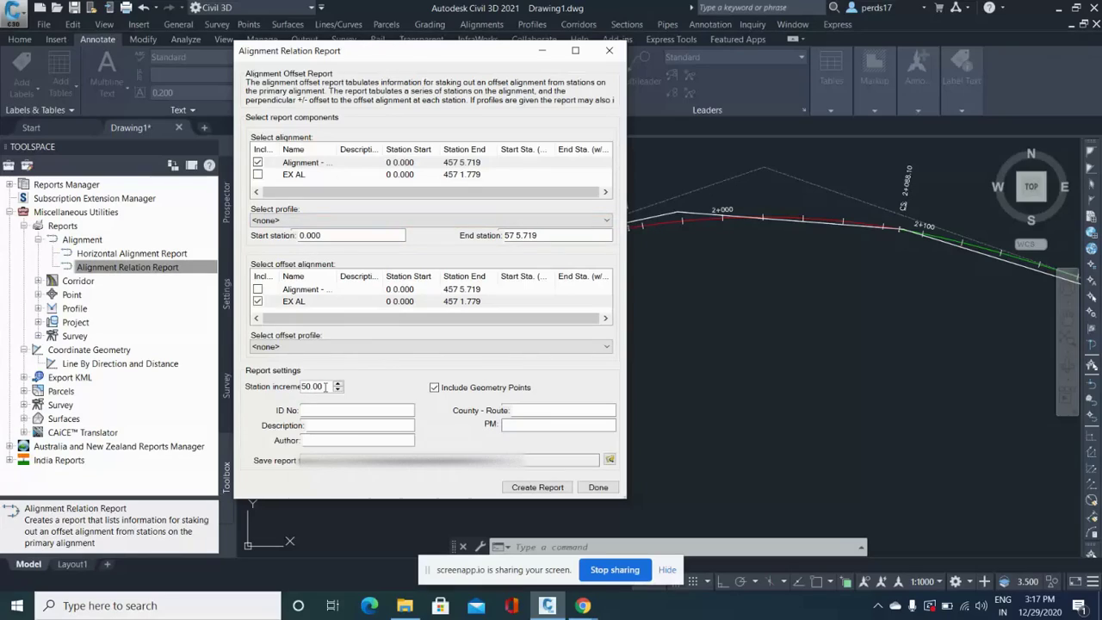
{"action": "left_click_drag", "start_coordinate": [325, 387], "coordinate": [295, 390]}
{"action": "type", "text": "10"}
{"action": "left_click", "coordinate": [547, 455]}
{"action": "key", "text": "Return"}
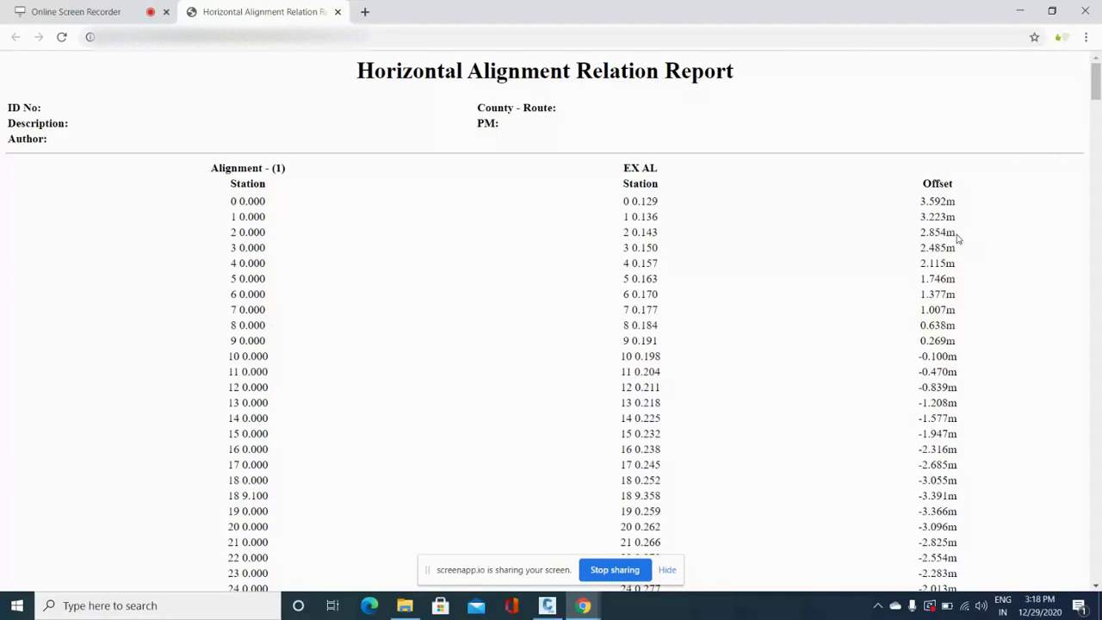
{"action": "scroll", "coordinate": [492, 180], "scroll_direction": "down", "scroll_amount": 1}
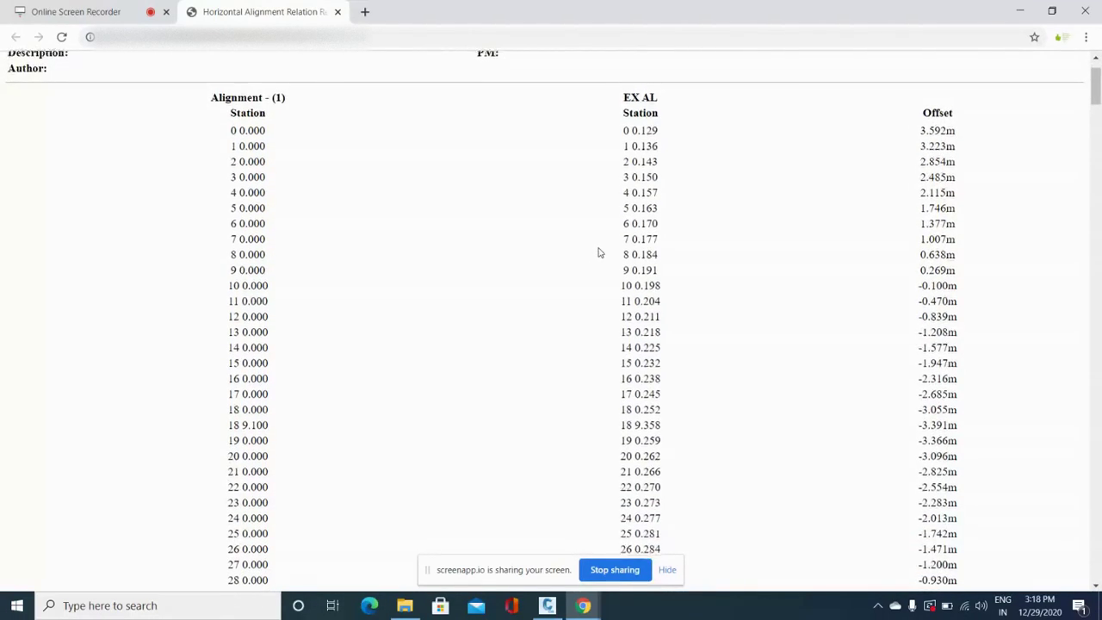
{"action": "scroll", "coordinate": [599, 252], "scroll_direction": "up", "scroll_amount": 1}
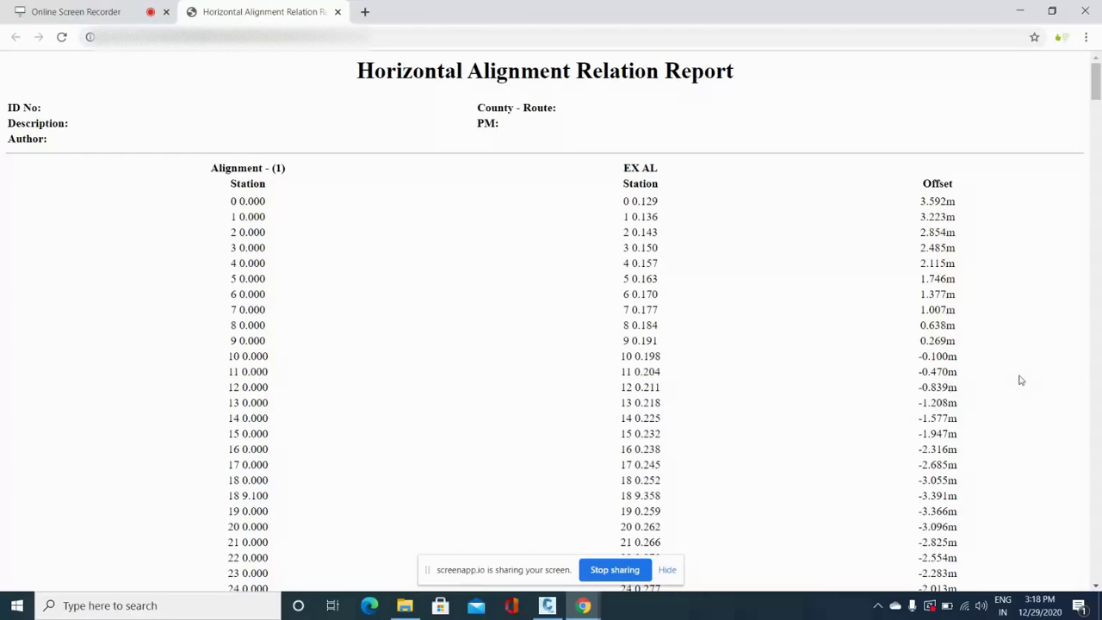
{"action": "scroll", "coordinate": [983, 392], "scroll_direction": "down", "scroll_amount": 2}
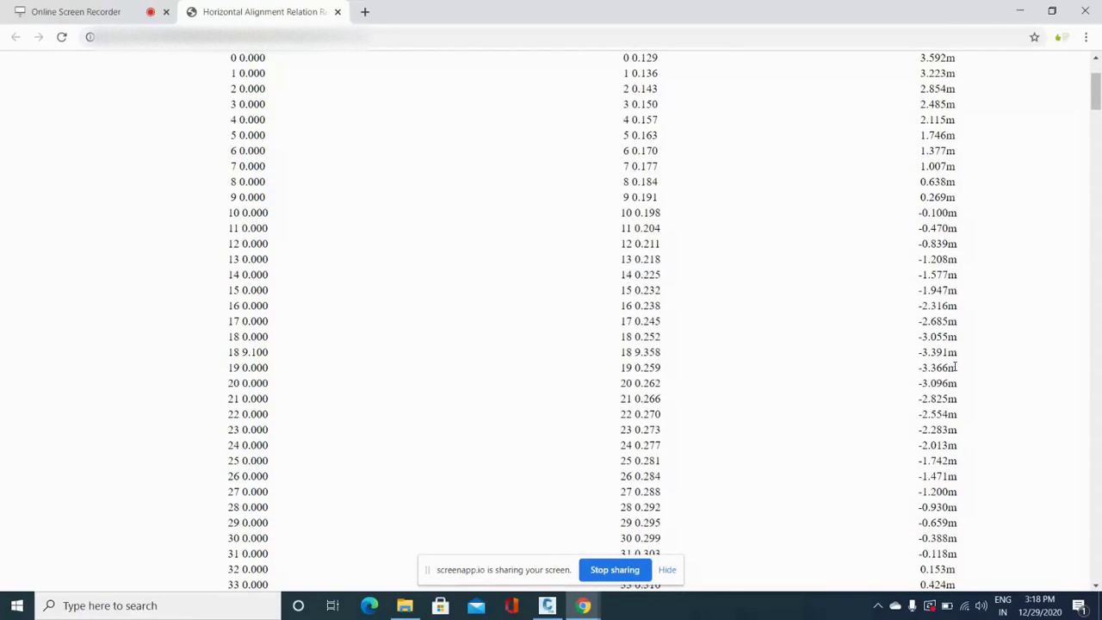
{"action": "scroll", "coordinate": [954, 368], "scroll_direction": "down", "scroll_amount": 3}
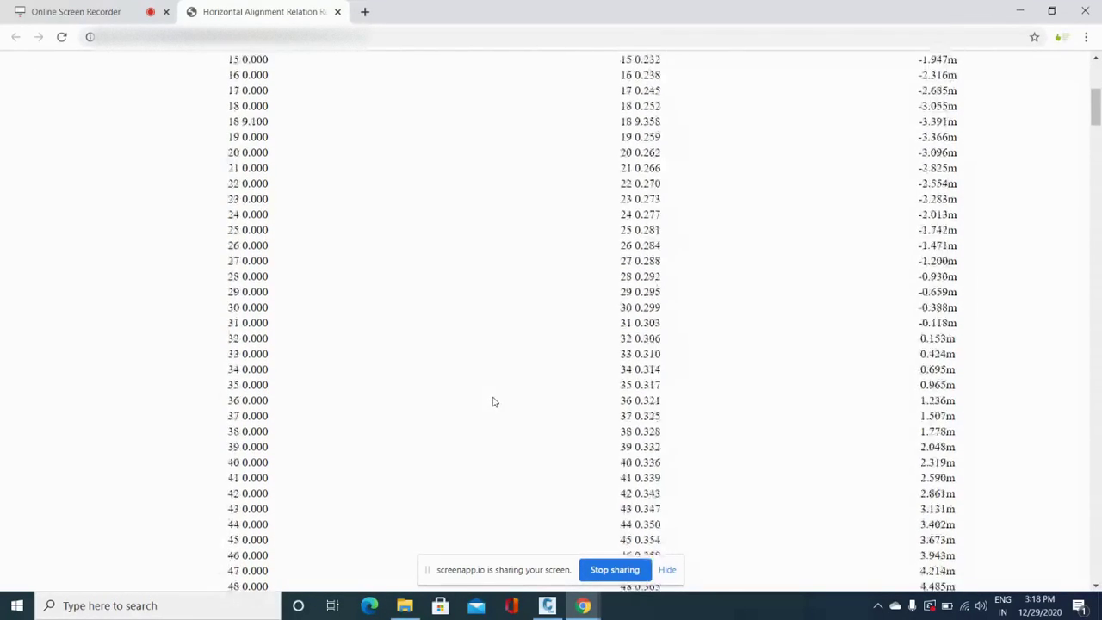
{"action": "scroll", "coordinate": [493, 401], "scroll_direction": "down", "scroll_amount": 9}
{"action": "scroll", "coordinate": [492, 400], "scroll_direction": "up", "scroll_amount": 4}
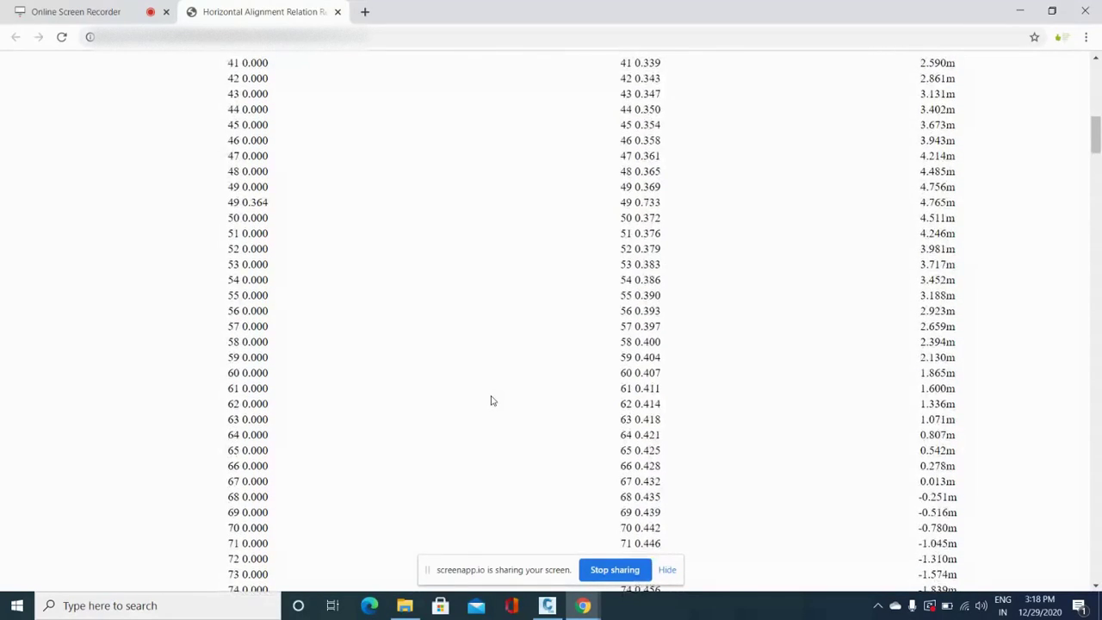
{"action": "scroll", "coordinate": [491, 400], "scroll_direction": "up", "scroll_amount": 10}
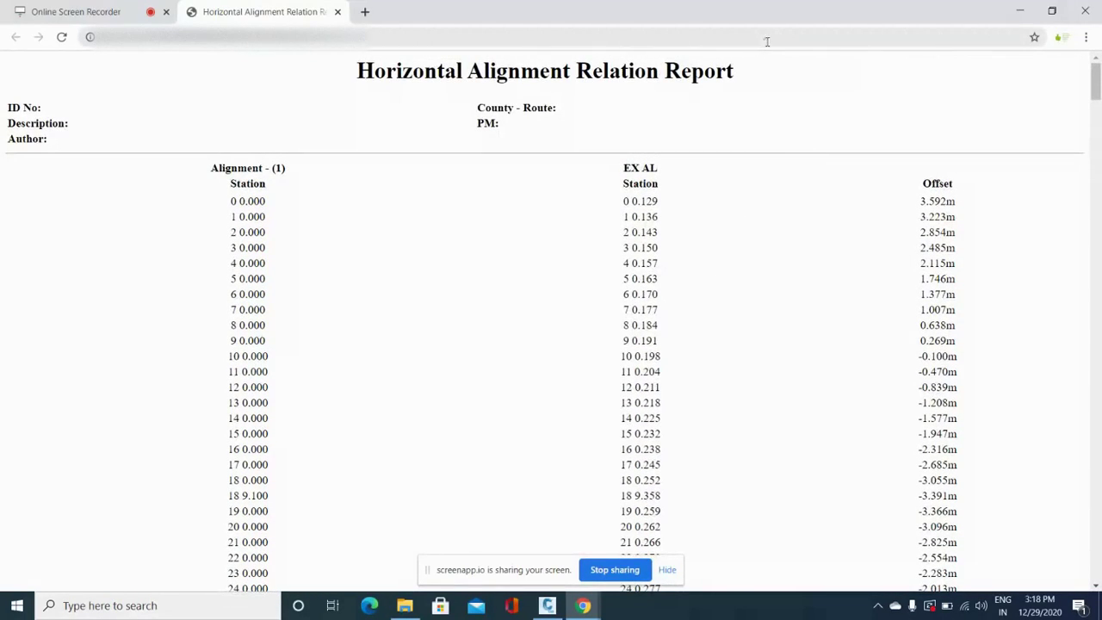
Minimize the browser, close the Alignment Relation Report dialog, and read station/offset values on both alignments.
{"action": "left_click", "coordinate": [1019, 10]}
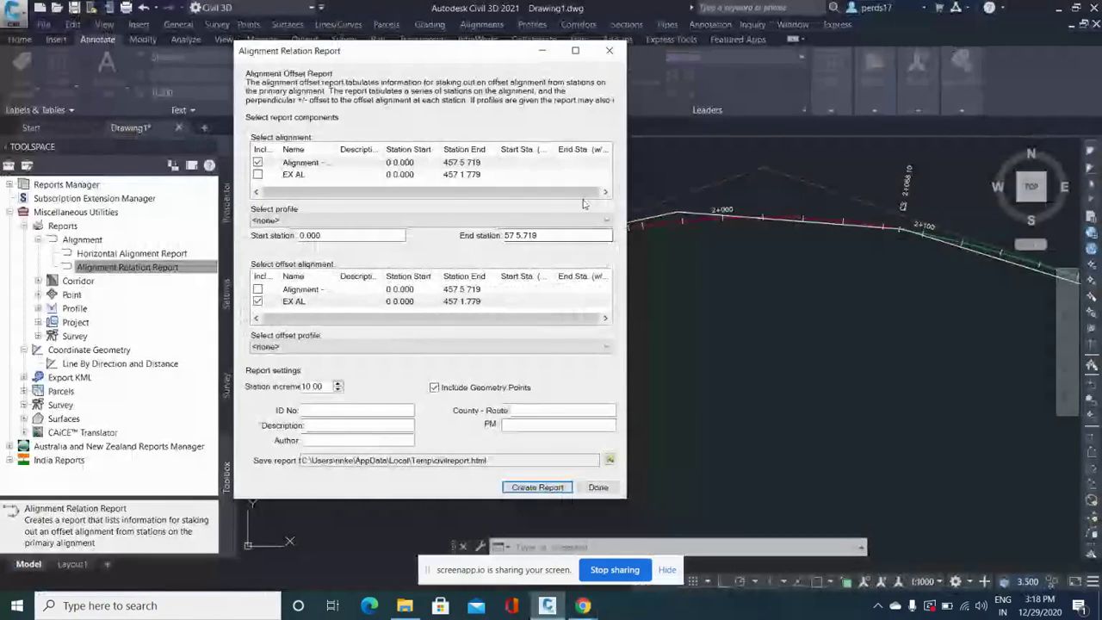
{"action": "left_click", "coordinate": [608, 50]}
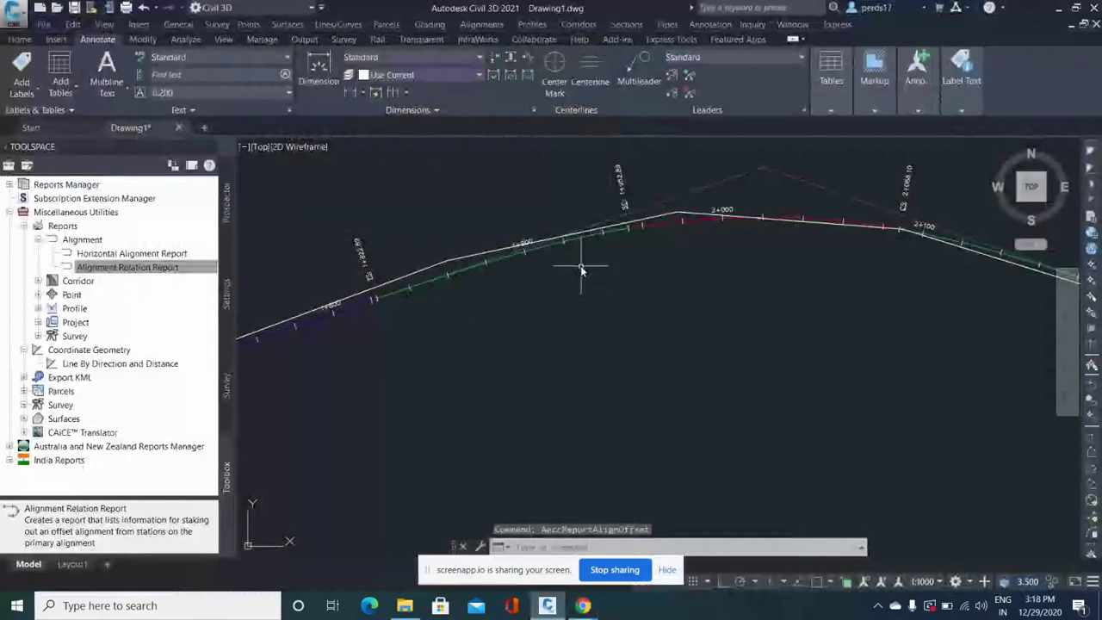
{"action": "mouse_move", "coordinate": [581, 269]}
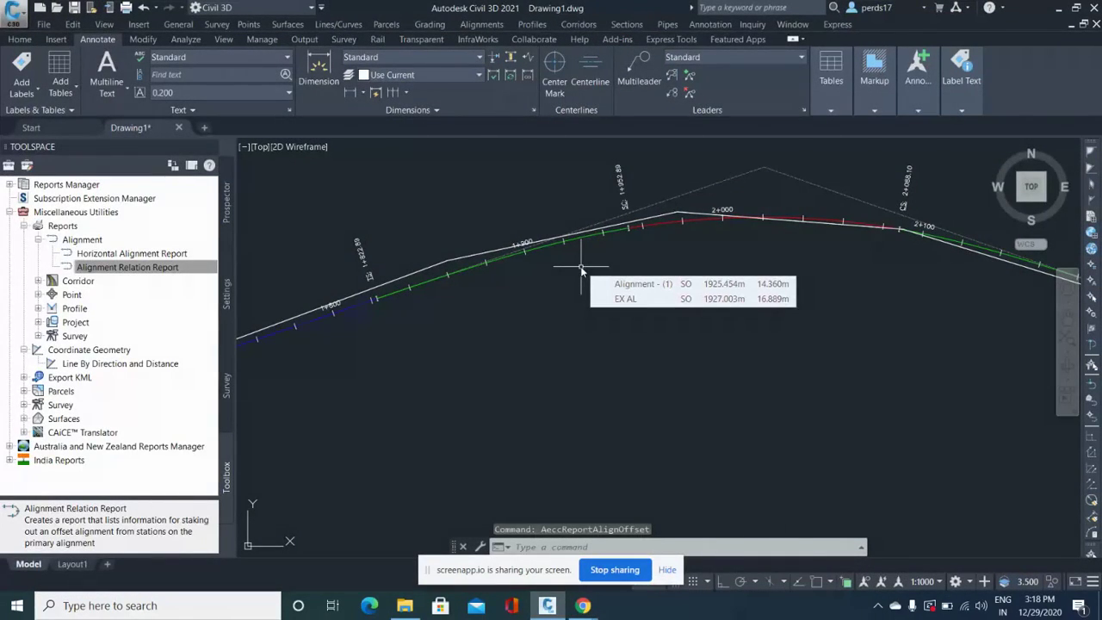